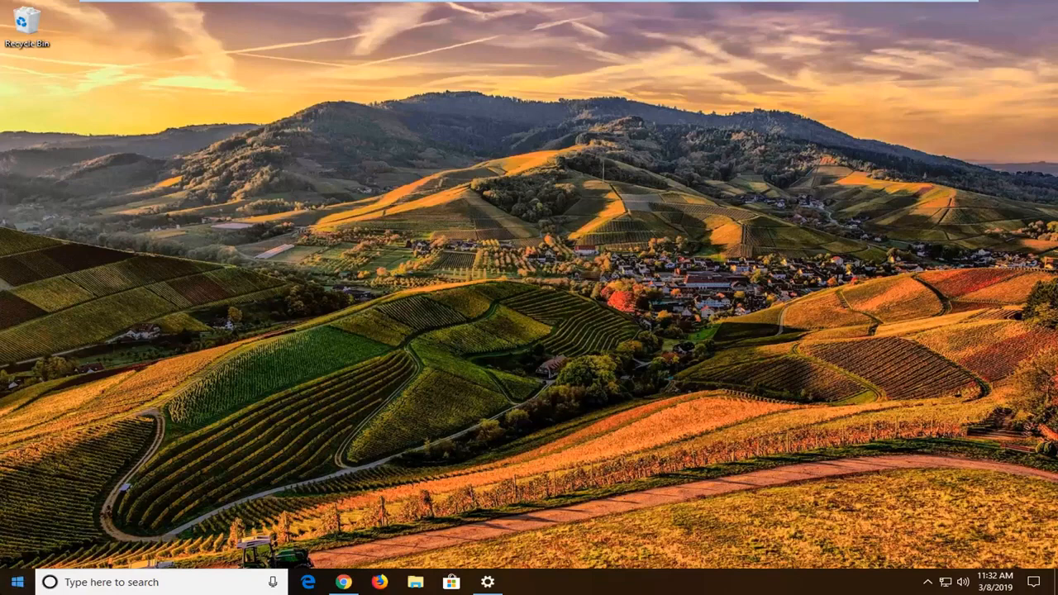
Step: Launch mmc from the Start menu with Run as administrator
click(14, 582)
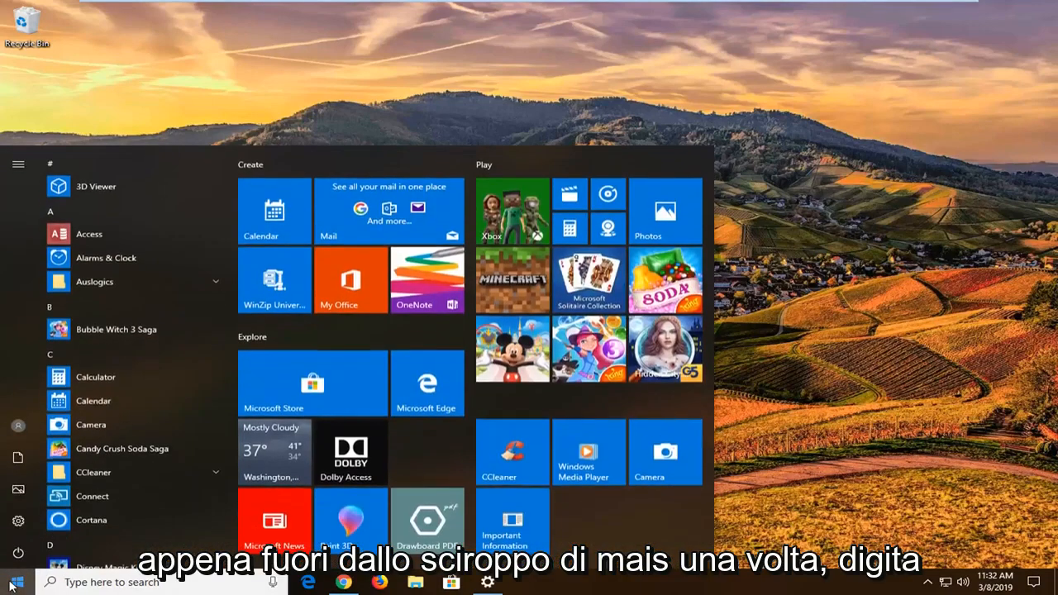
text(m)
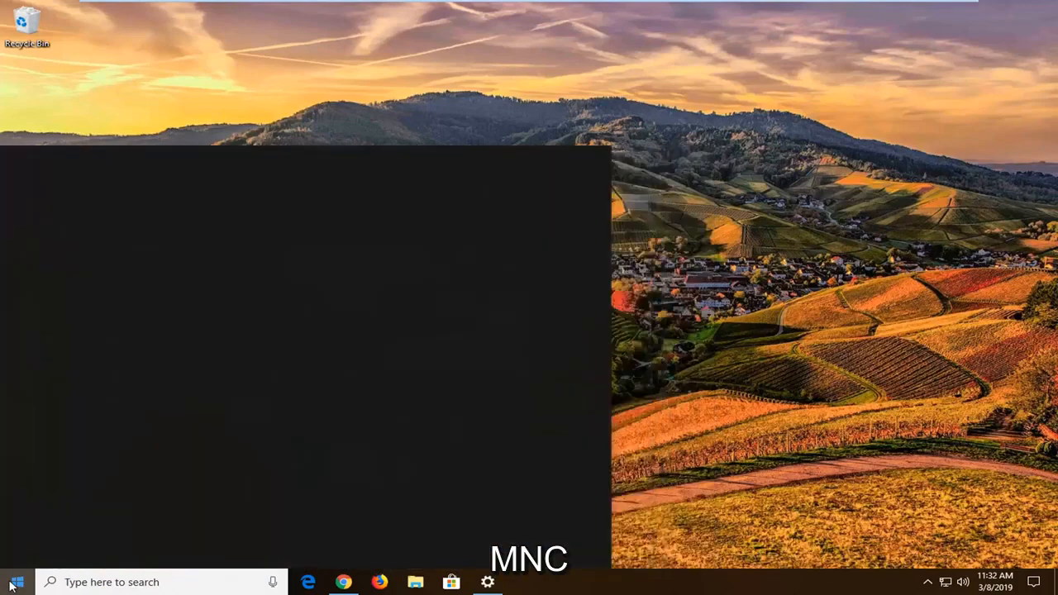
text(mmc)
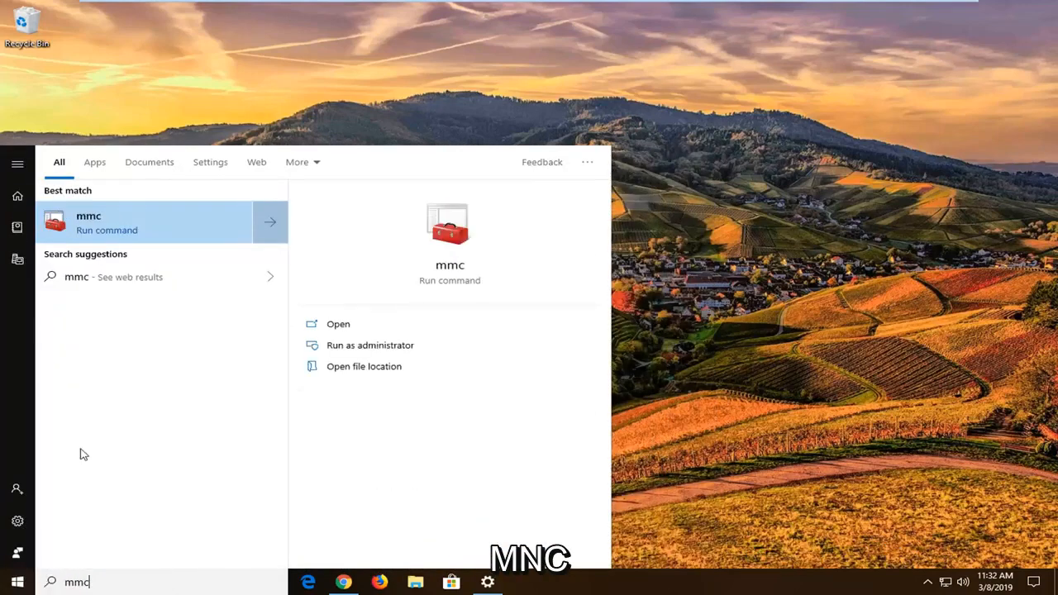
right_click(97, 226)
click(142, 245)
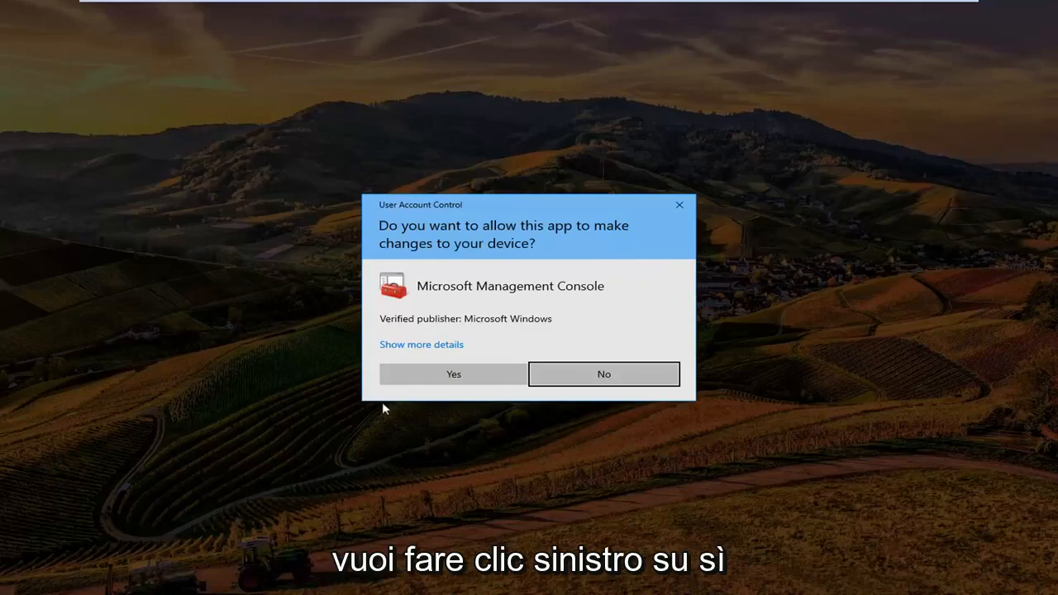
Step: Approve the UAC prompt with Yes and bring up the console's File menu
click(453, 373)
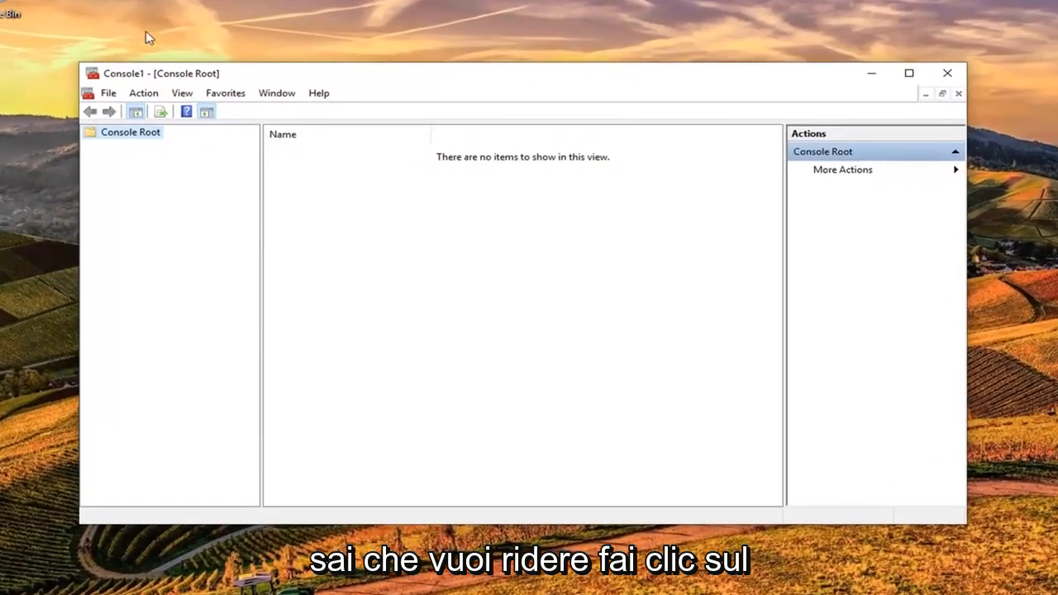
click(108, 92)
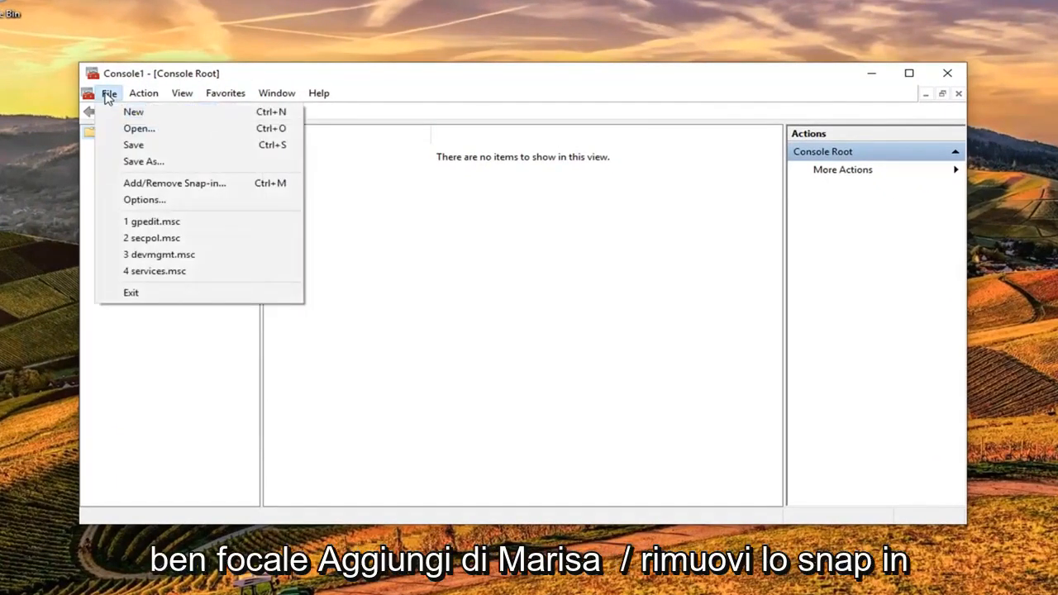
Step: Add the Group Policy Object snap-in via Add/Remove Snap-in, starting its wizard
click(164, 184)
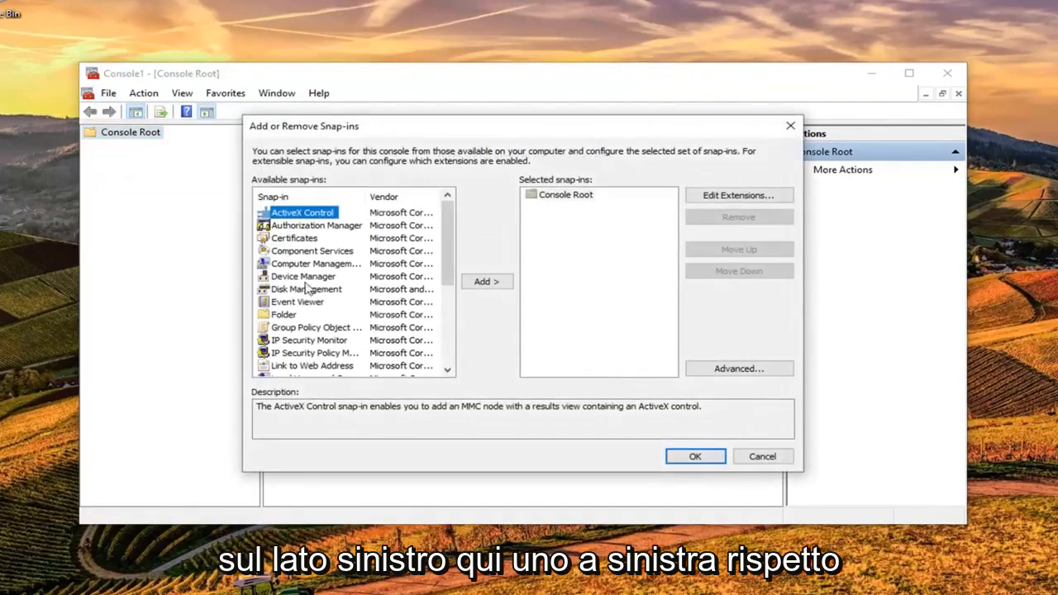
click(314, 327)
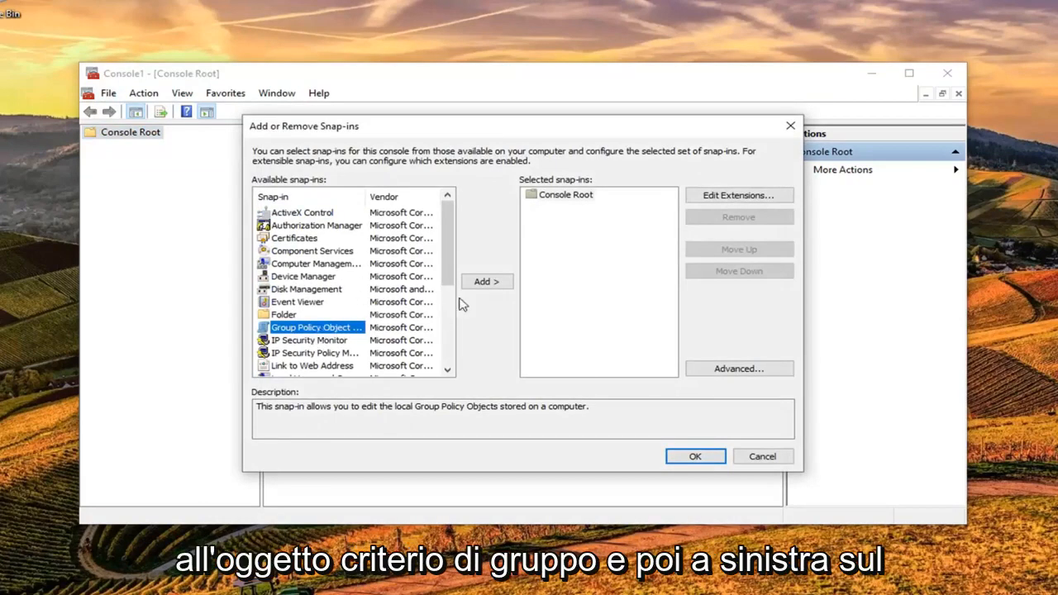
click(486, 281)
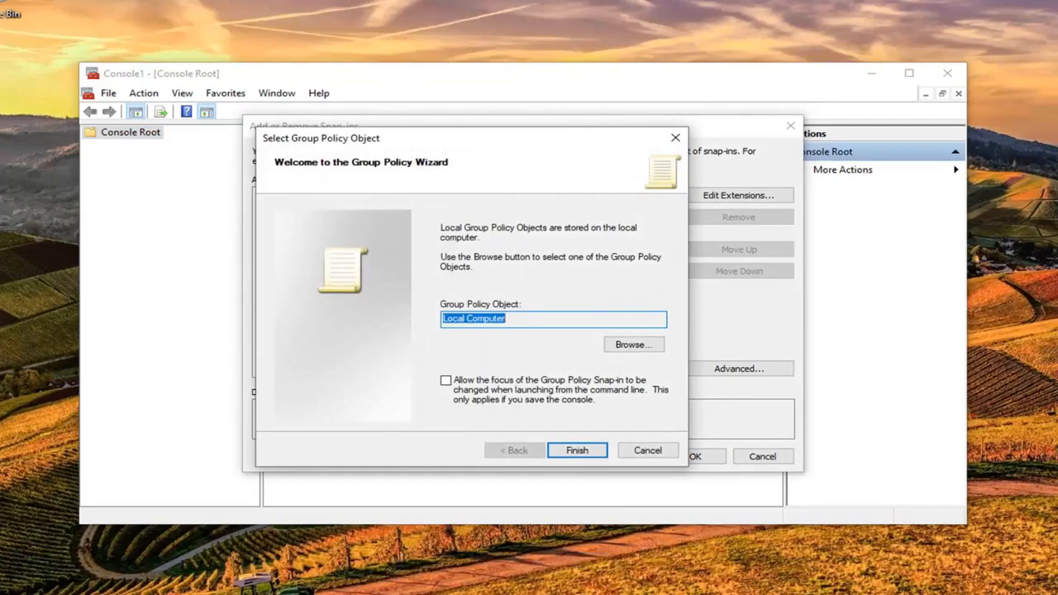
Step: Browse the Users list and choose Non-Administrators as the Group Policy Object target
click(638, 348)
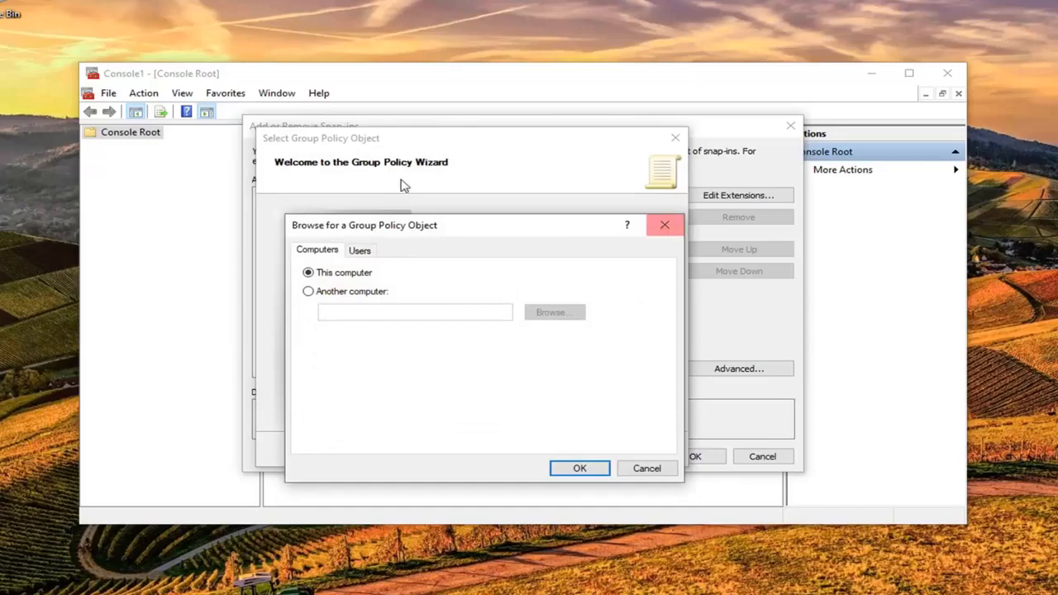
click(358, 249)
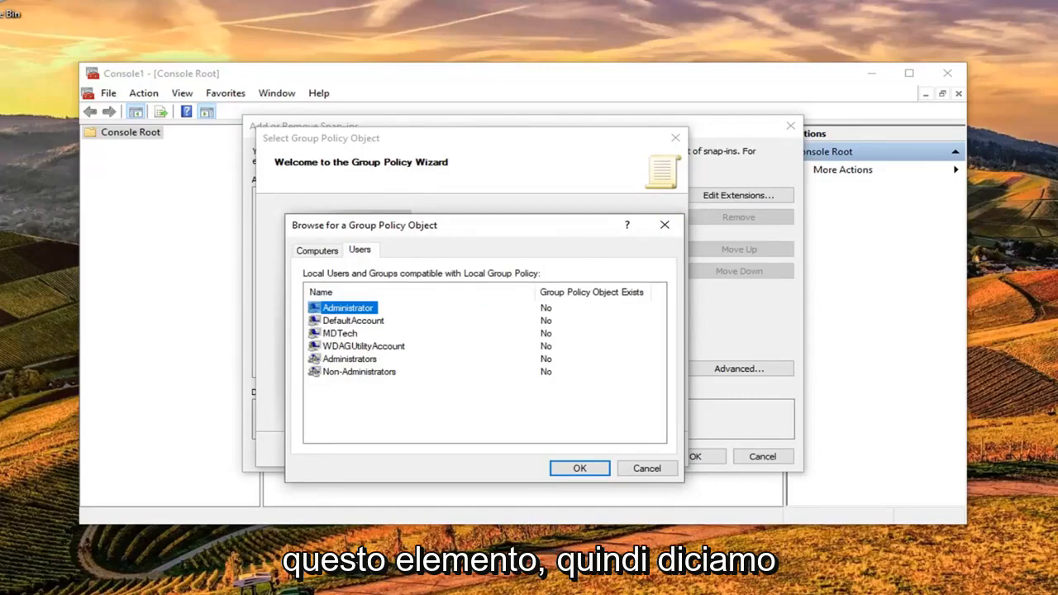
click(347, 371)
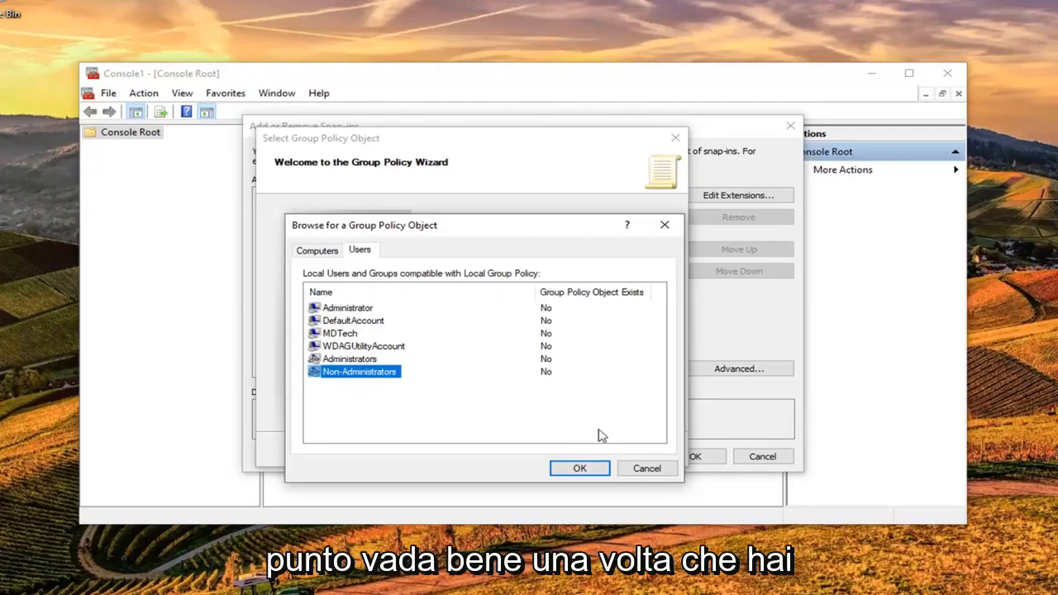
click(580, 470)
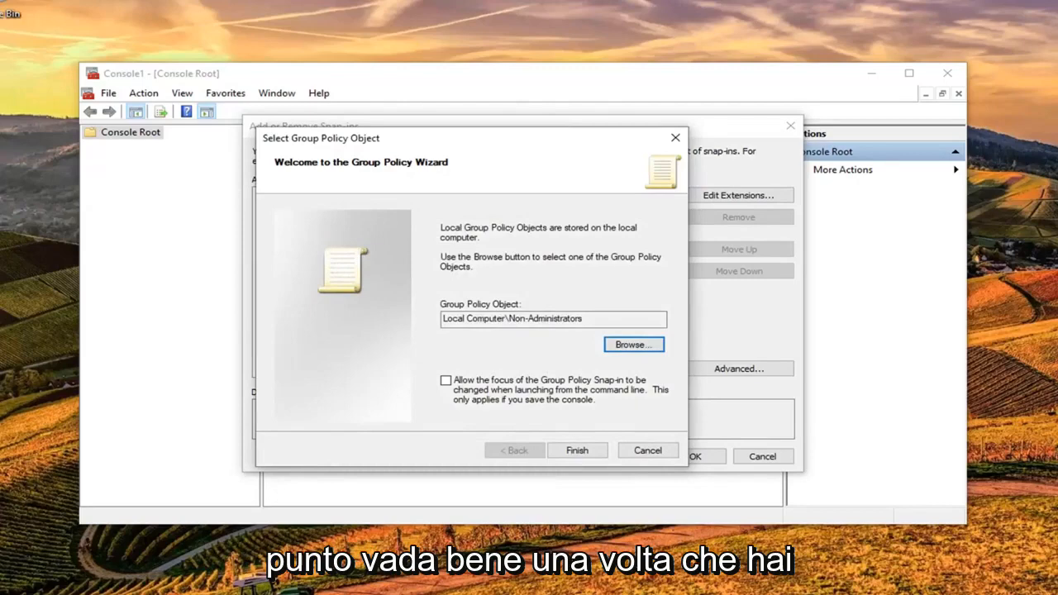
Step: Finish the wizard and confirm, placing Local Computer\Non-Administrators under Console Root
click(576, 451)
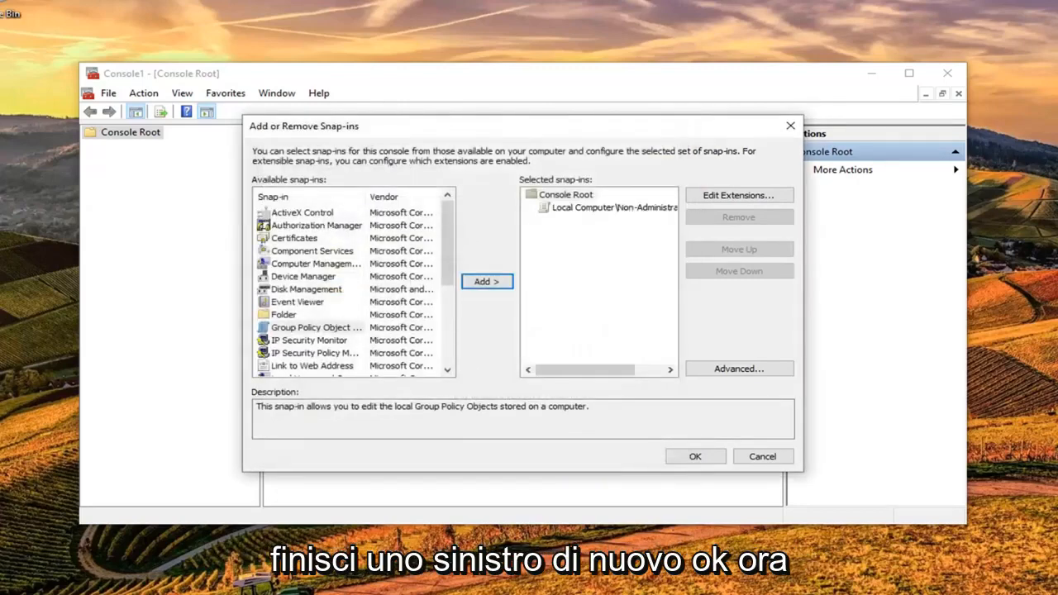
click(695, 456)
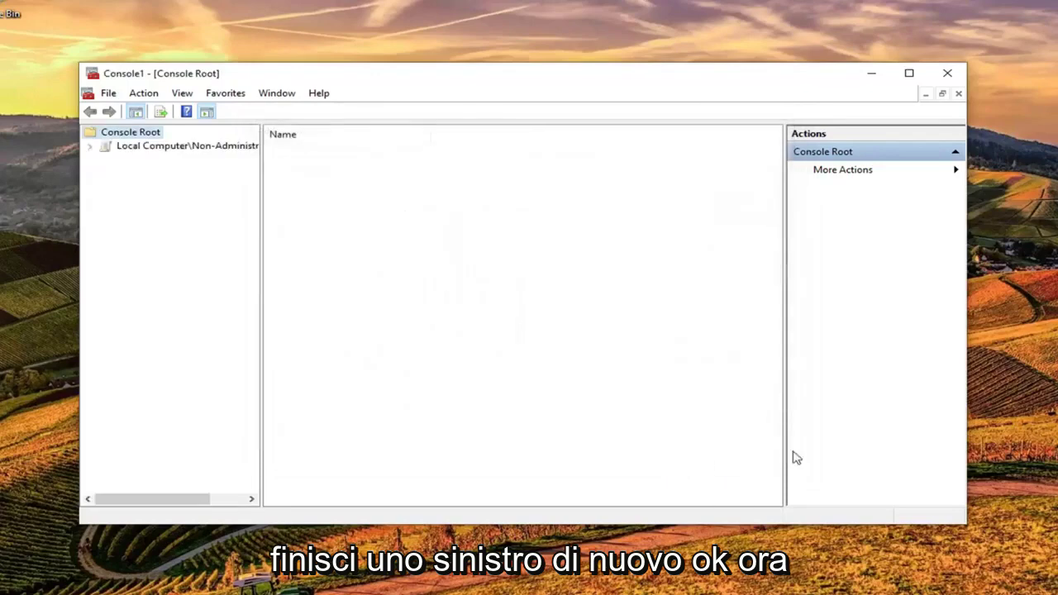
Step: Start Save As for the console file from the File menu
click(108, 94)
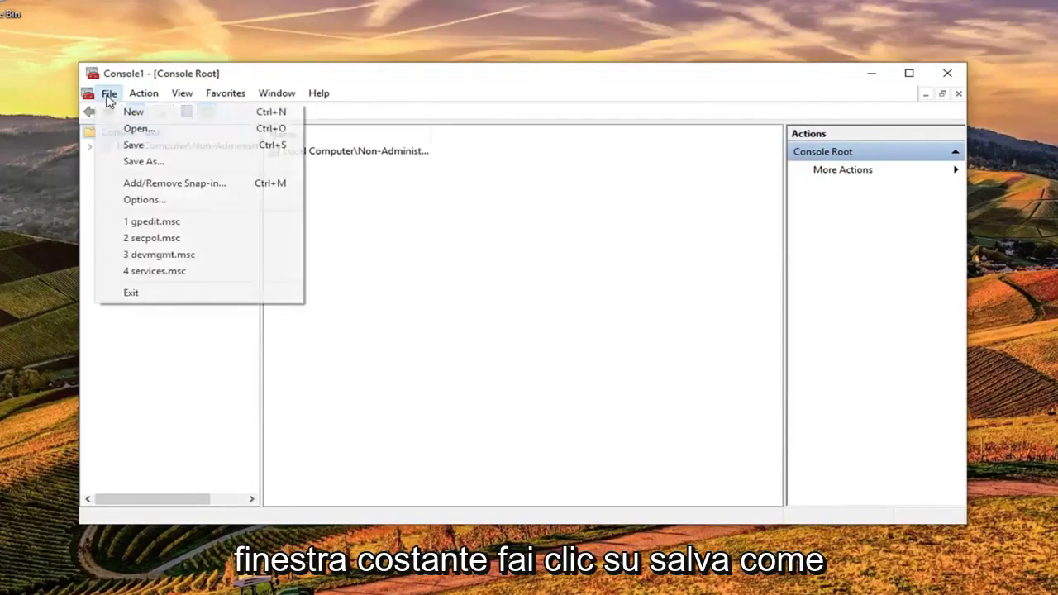
click(144, 161)
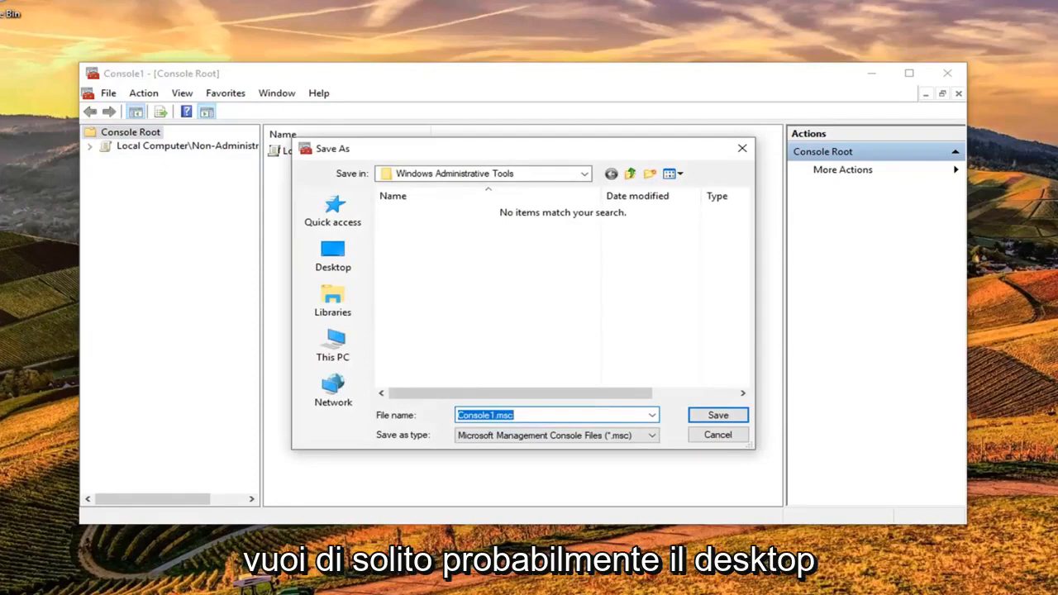
Step: Save the console to Desktop as 'user account for standard user.msc', replacing Console1
click(333, 254)
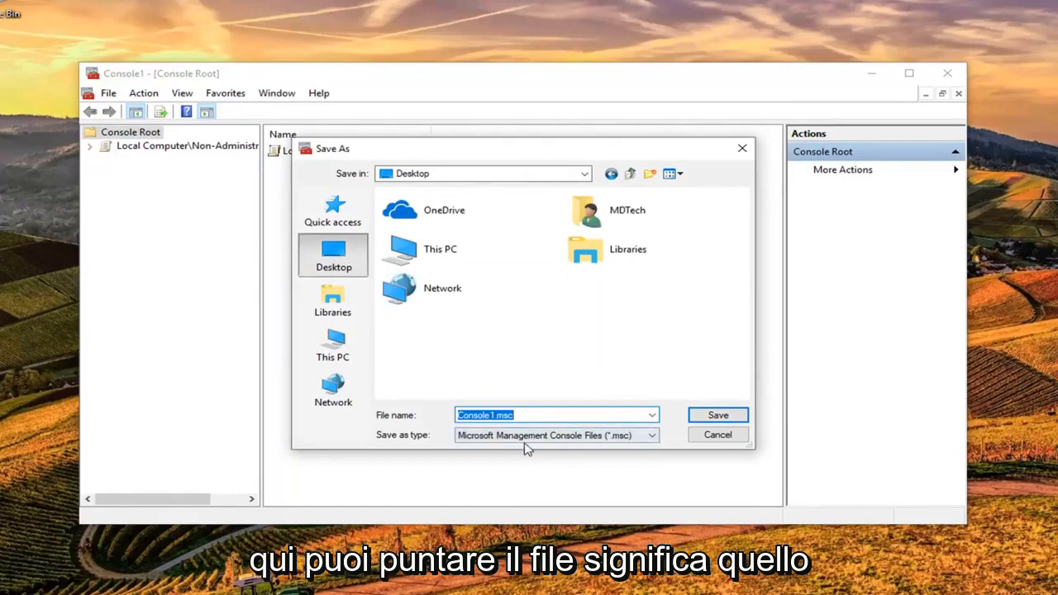
click(500, 416)
drag(495, 416, 446, 415)
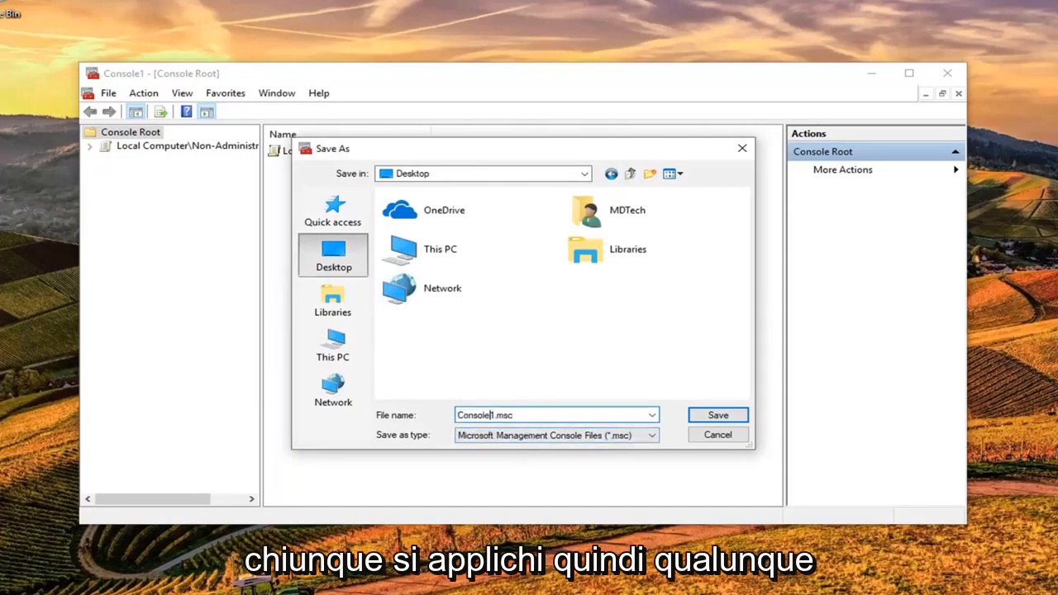
text(user a)
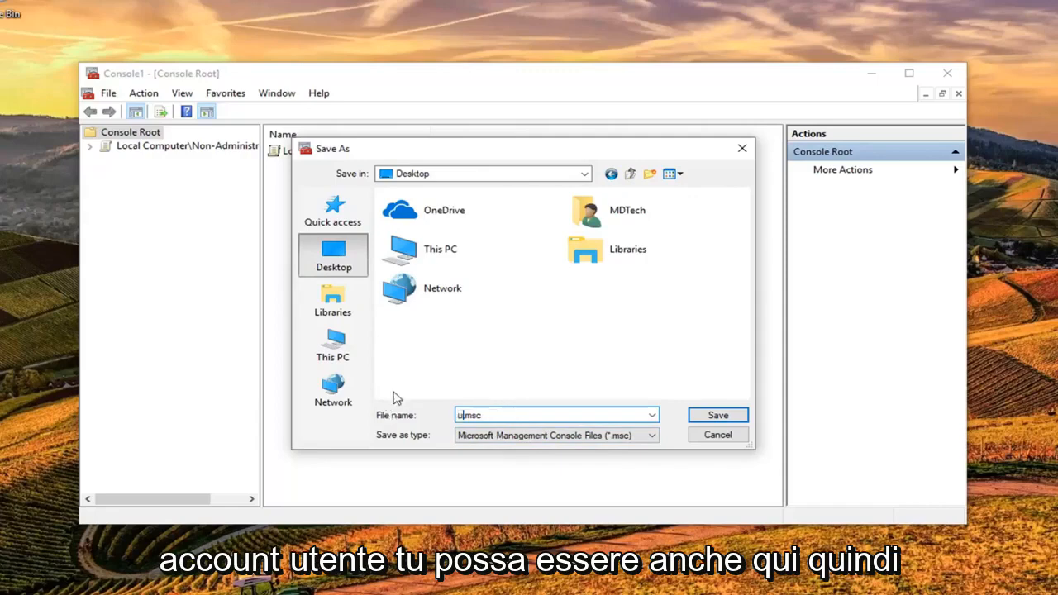
text(ccount )
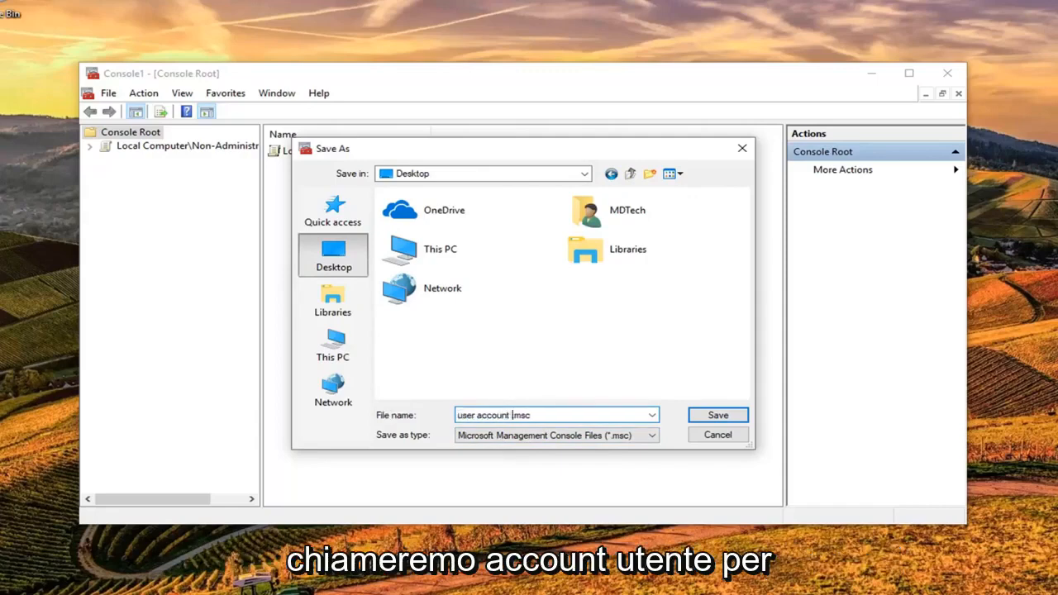
text(for st)
text(andard us)
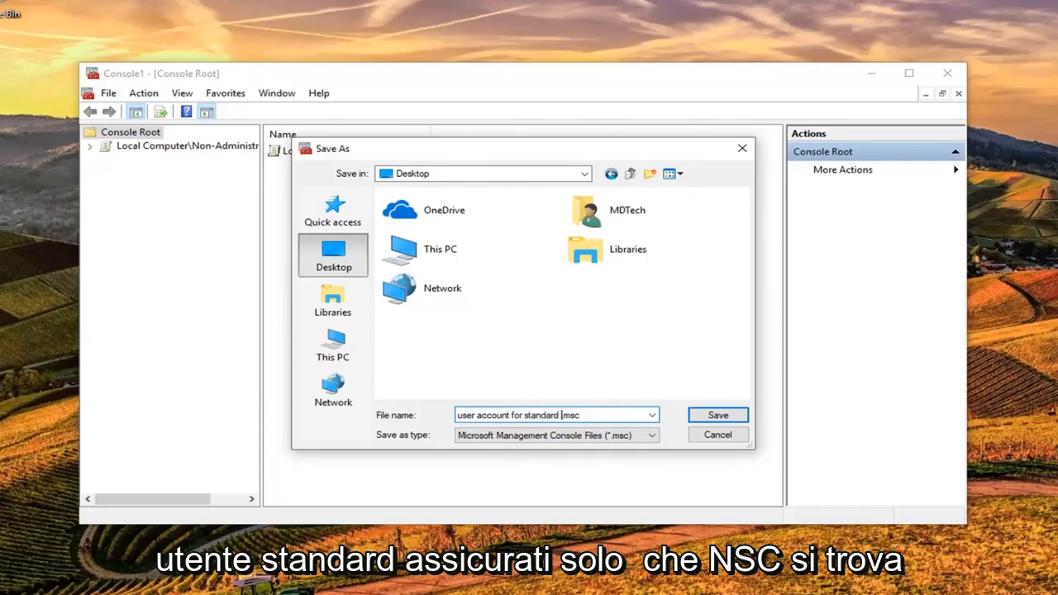
text(er)
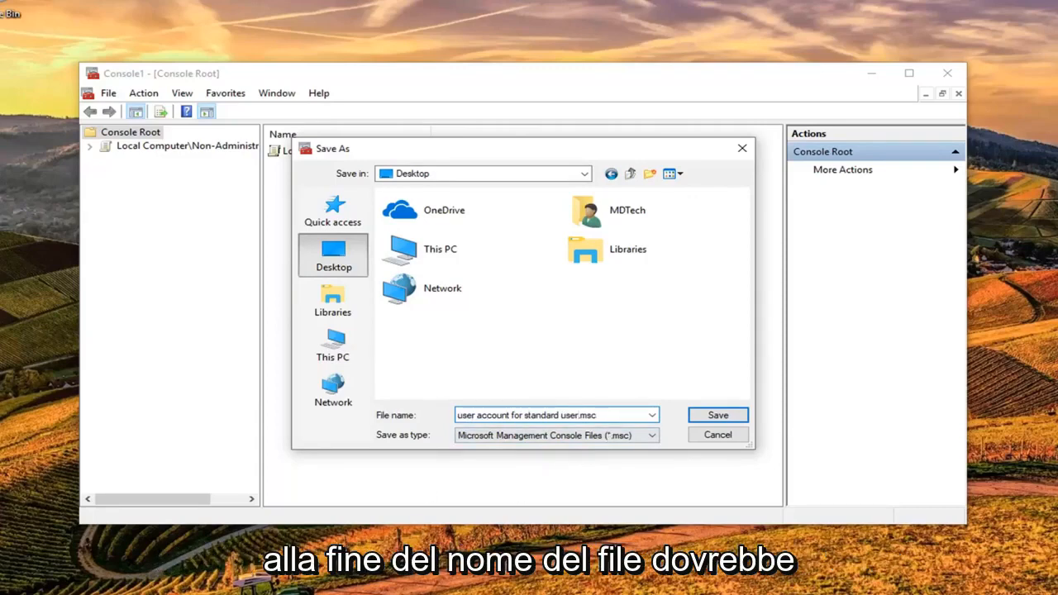
click(718, 416)
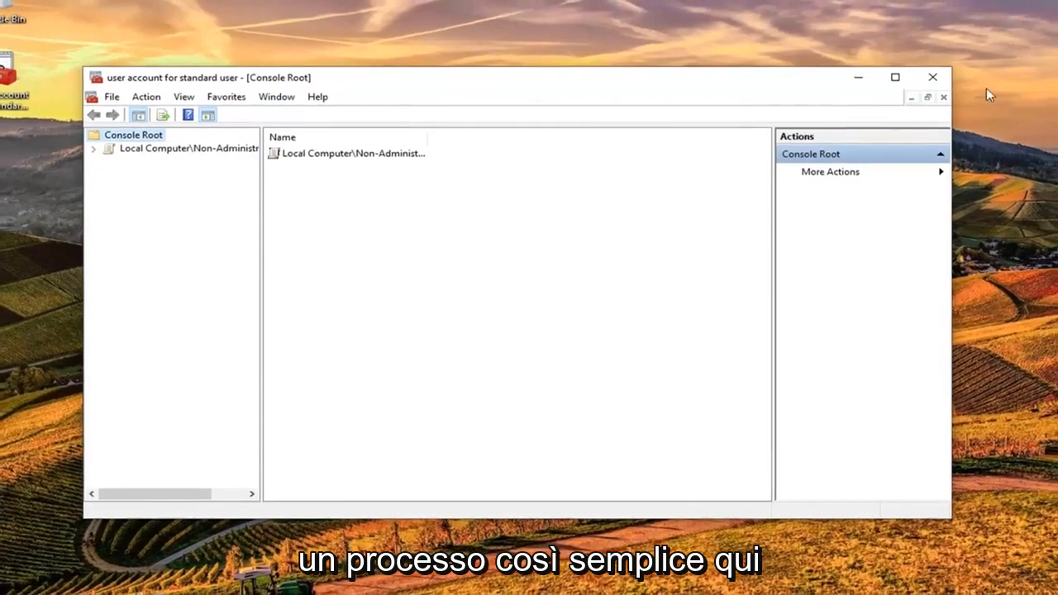
Step: Close the Microsoft Management Console window, leaving the saved icon on the desktop
click(947, 72)
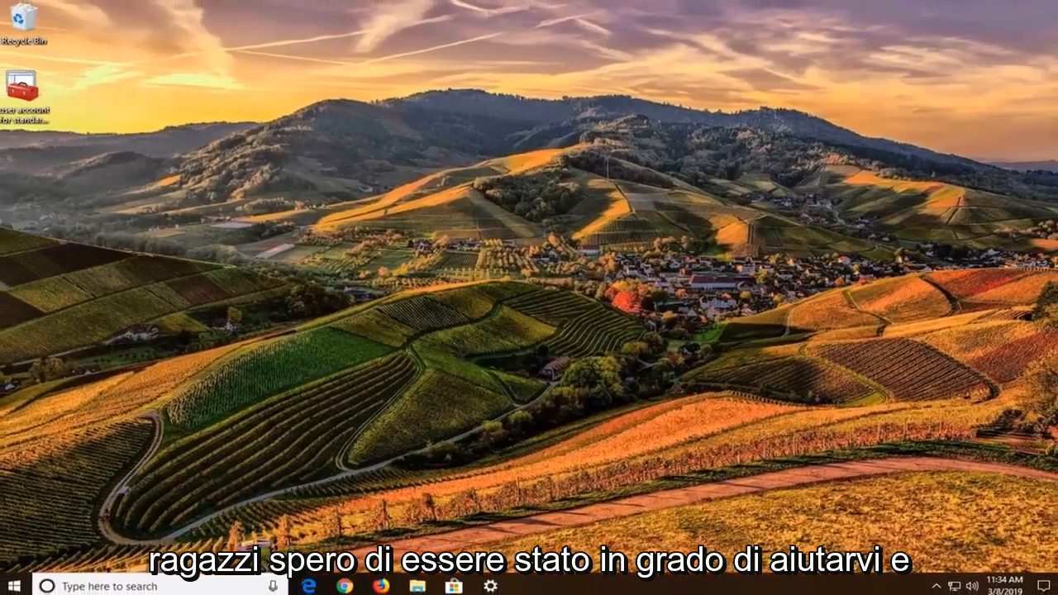